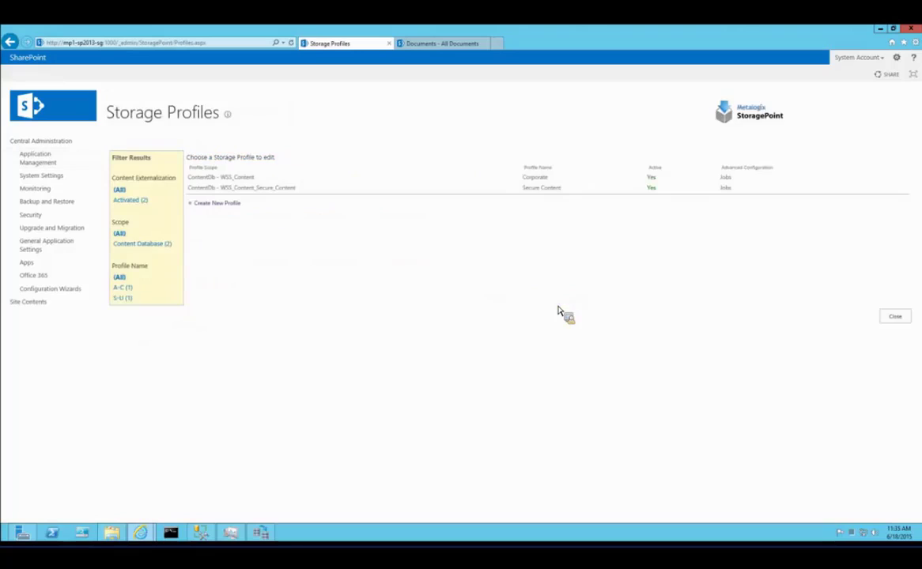
# Open the Corporate storage profile for the WSS_Content database and expand its StoragePoint Archiving Configuration through to the archiving rules
pyautogui.click(240, 180)
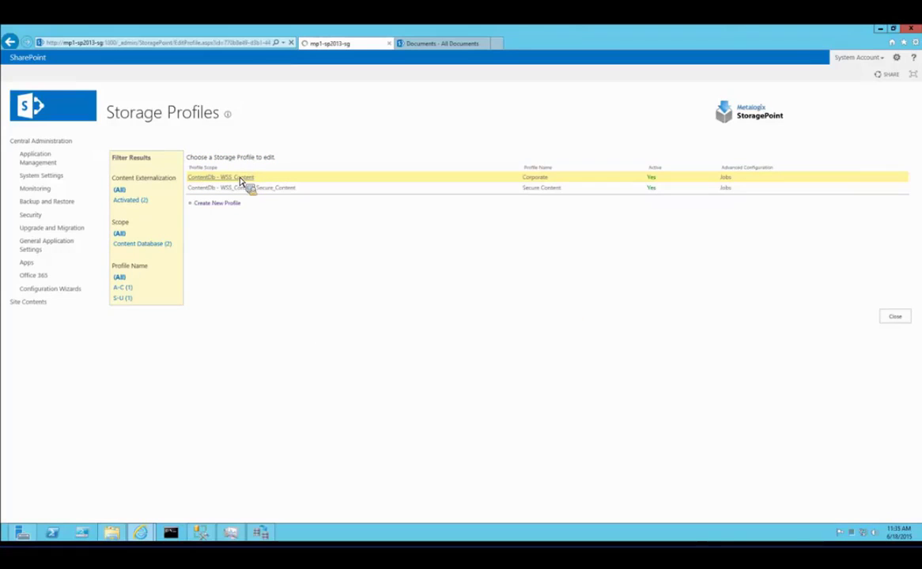
pyautogui.scroll(-3, 269, 360)
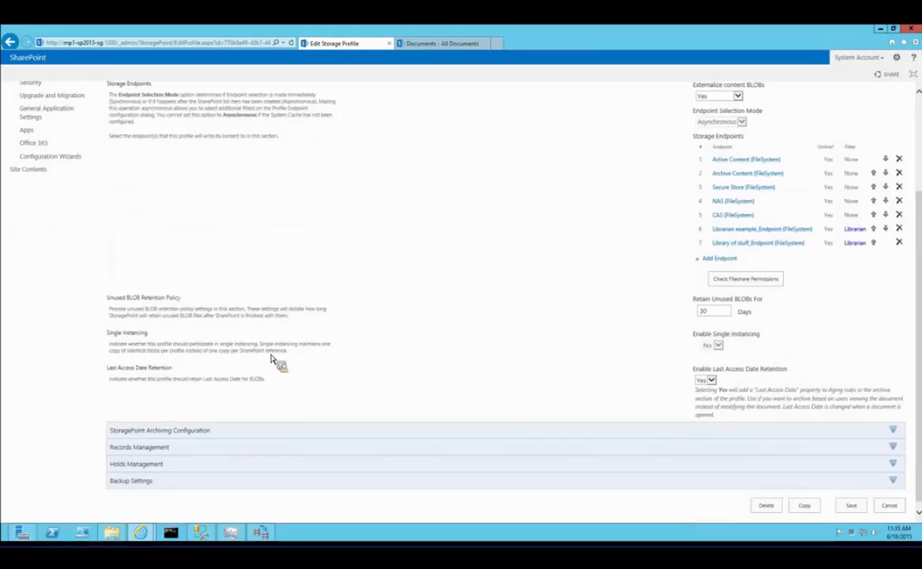
pyautogui.click(175, 432)
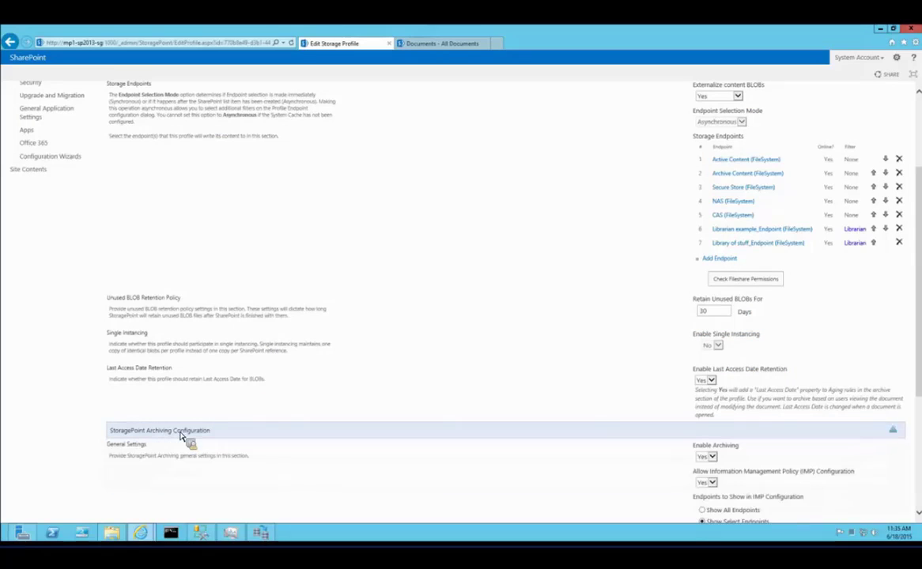
pyautogui.scroll(-1, 180, 434)
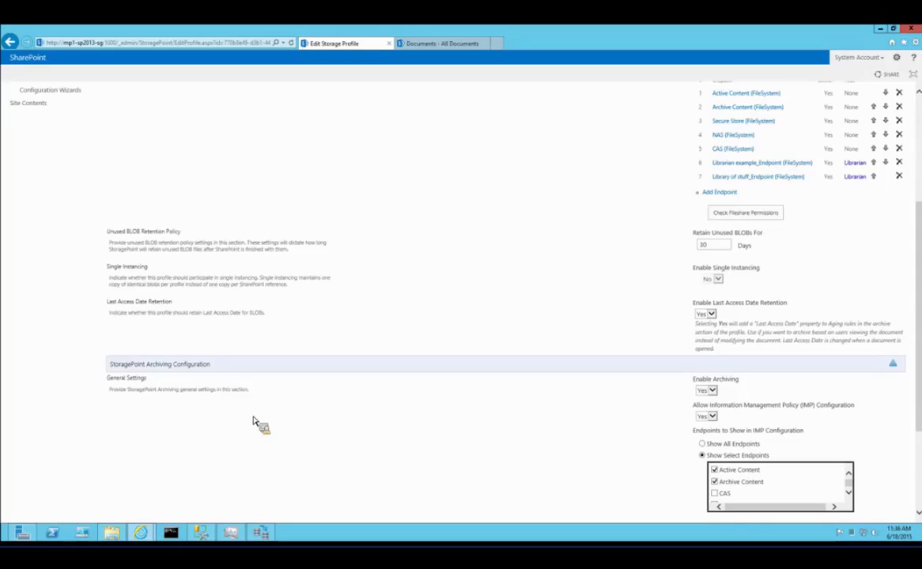
pyautogui.scroll(-1, 260, 428)
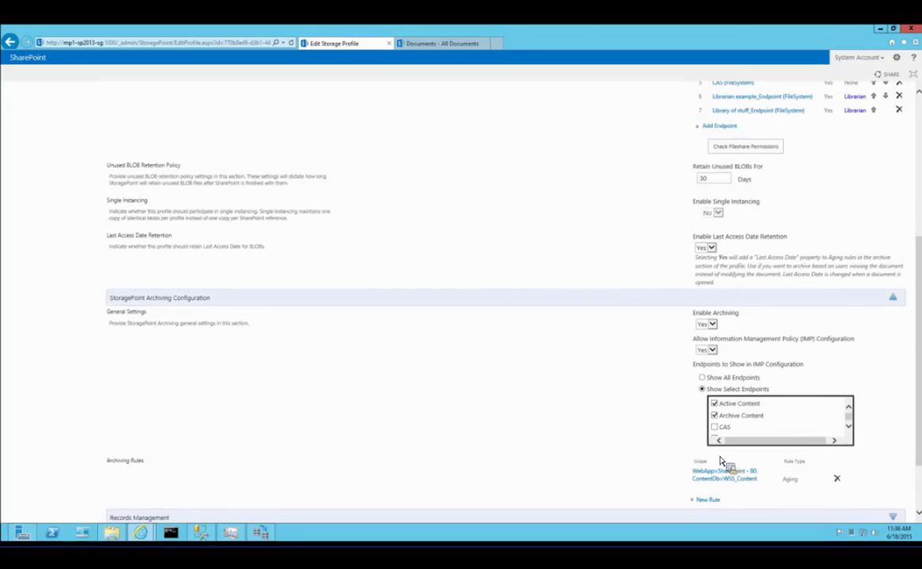
pyautogui.scroll(-1, 694, 461)
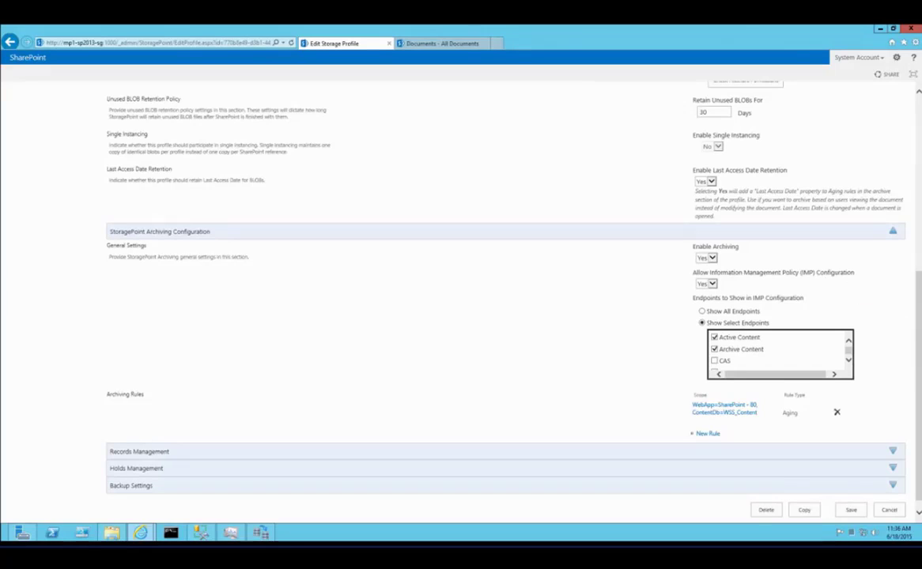
pyautogui.click(709, 435)
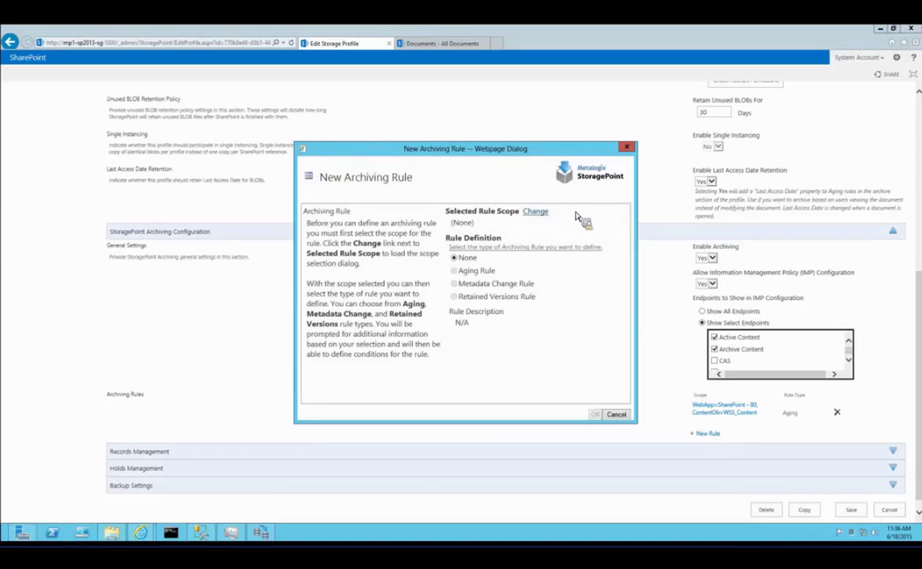
pyautogui.click(535, 212)
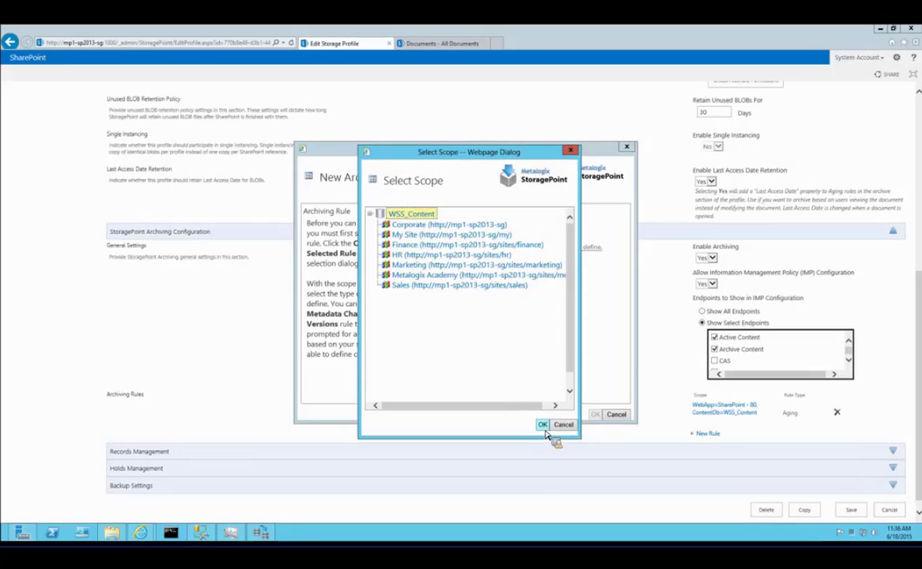
pyautogui.click(545, 427)
pyautogui.click(543, 426)
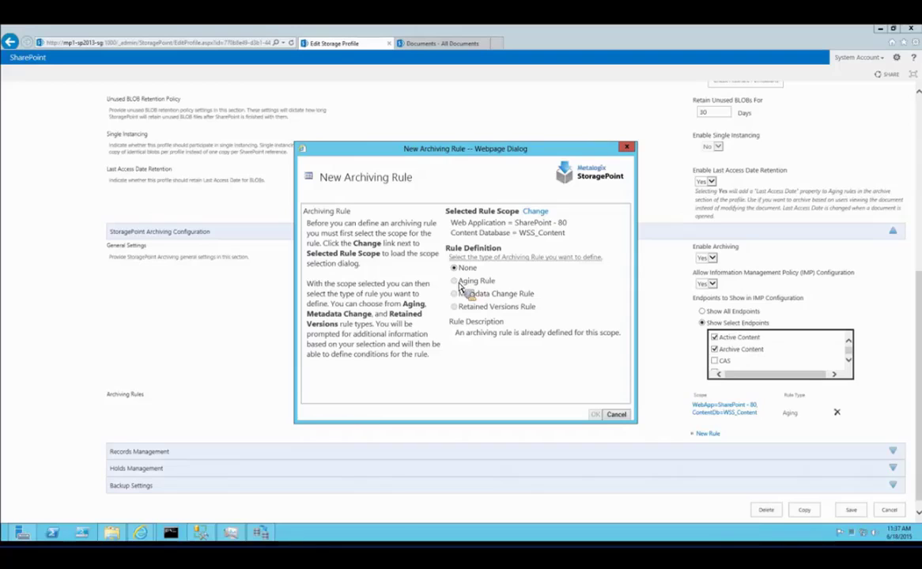
pyautogui.click(614, 415)
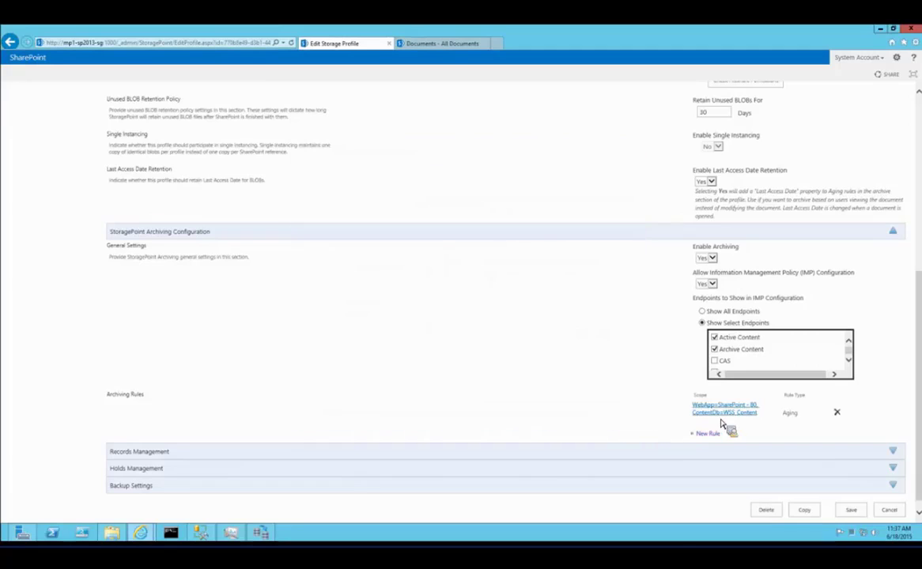
# Review the definition of the existing WSS_Content archiving rule and delete that rule from the profile
pyautogui.click(723, 412)
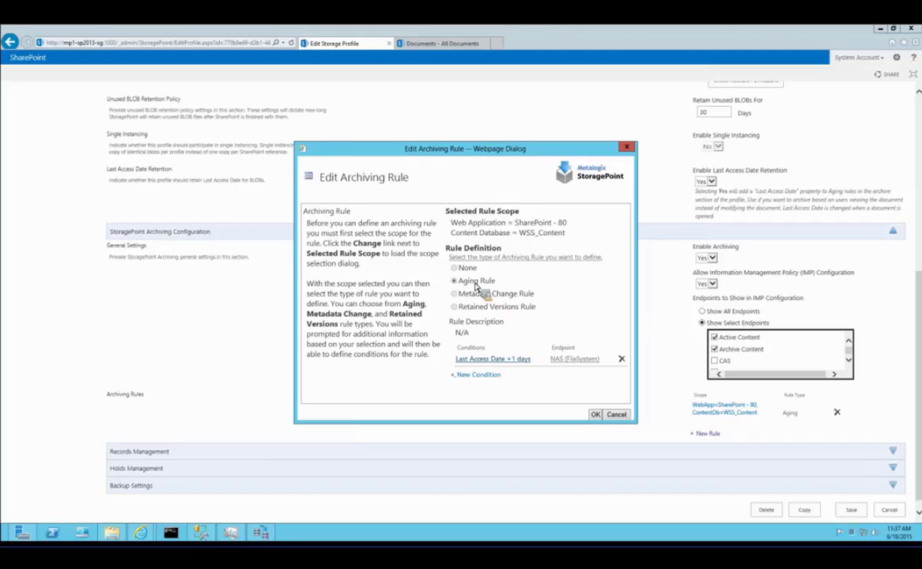
pyautogui.click(624, 416)
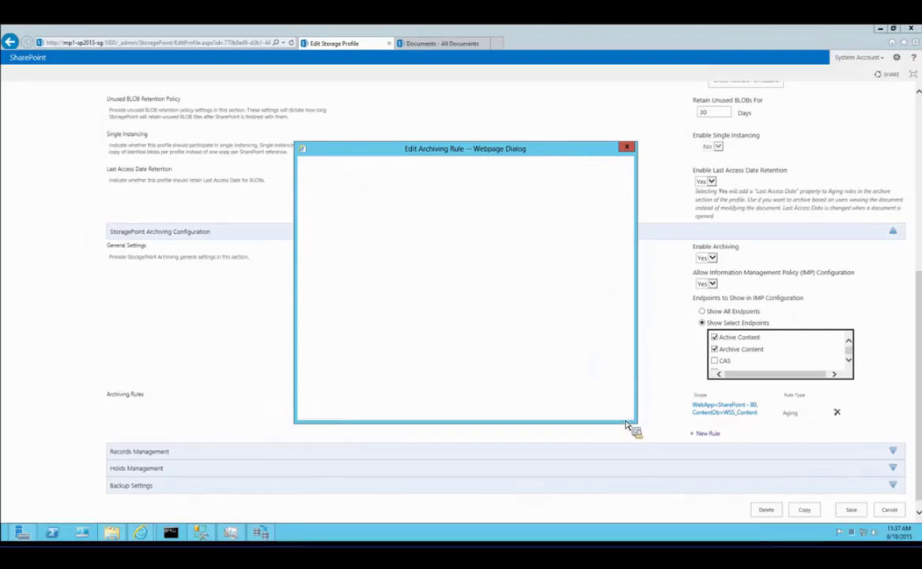
pyautogui.click(837, 412)
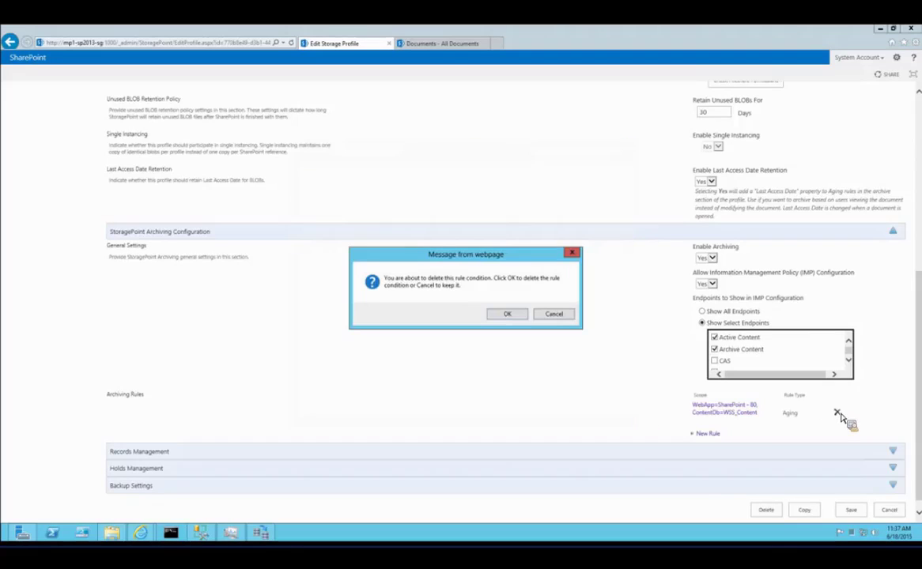
pyautogui.click(516, 316)
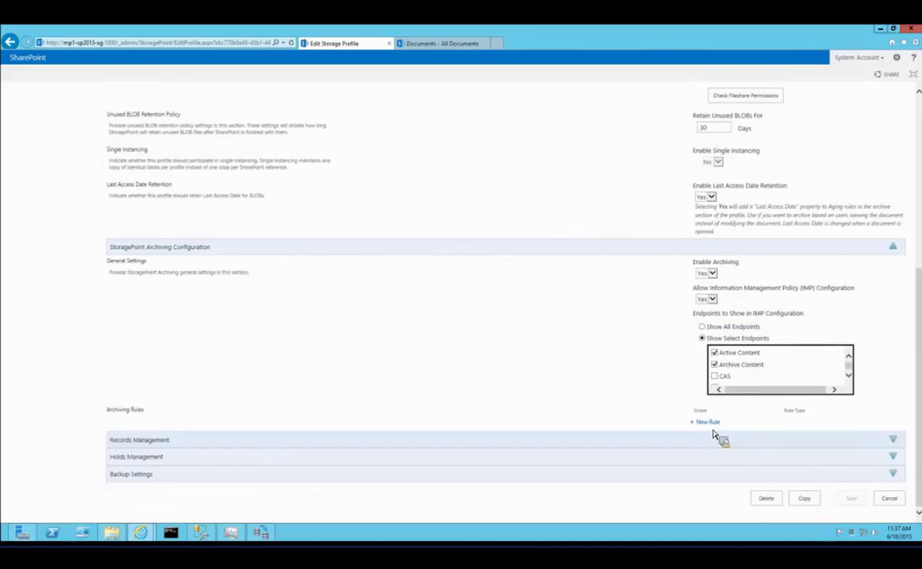
# Start a new archiving rule and set its scope to the WSS_Content content database
pyautogui.click(709, 422)
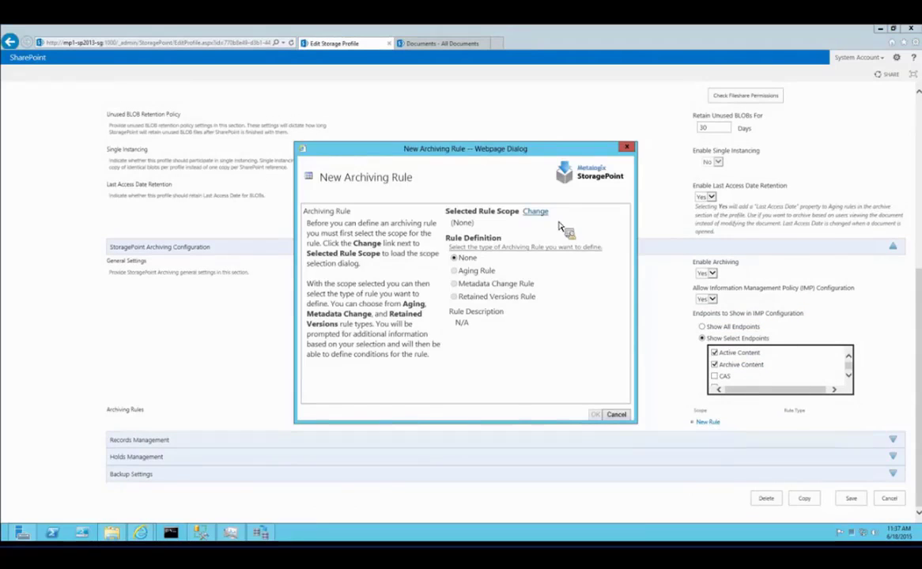
pyautogui.click(532, 211)
pyautogui.click(403, 214)
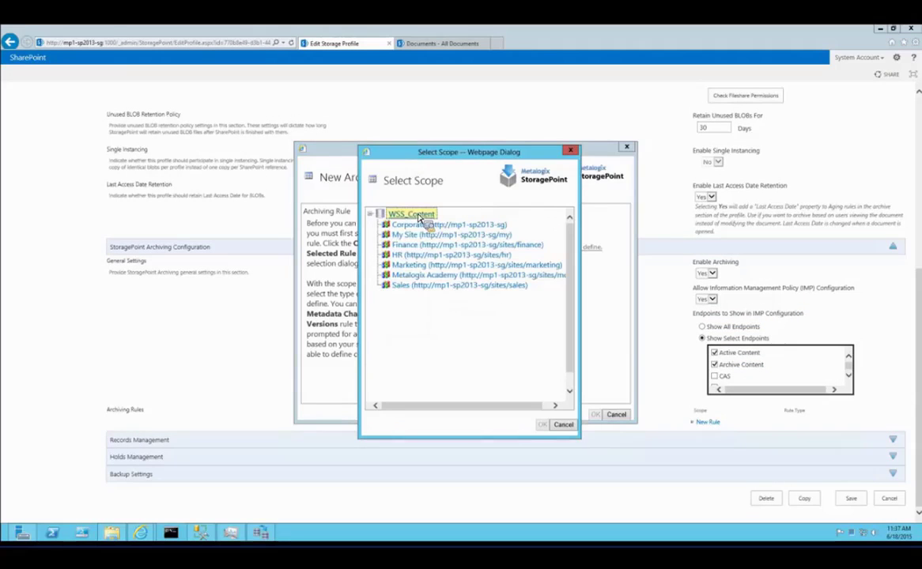
pyautogui.click(545, 425)
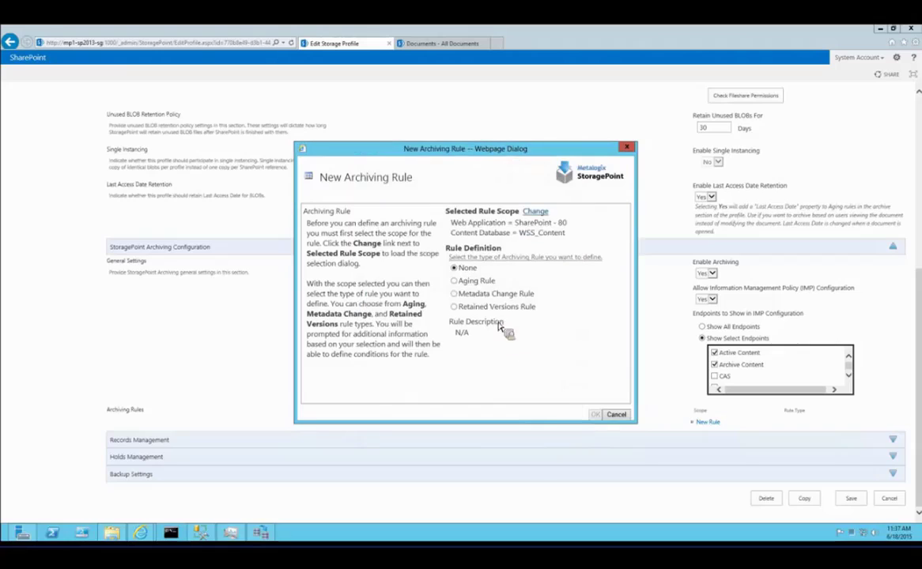
# Choose the Aging Rule type and examine a new condition's date property, duration, metadata property and destination endpoint options without saving it
pyautogui.click(476, 282)
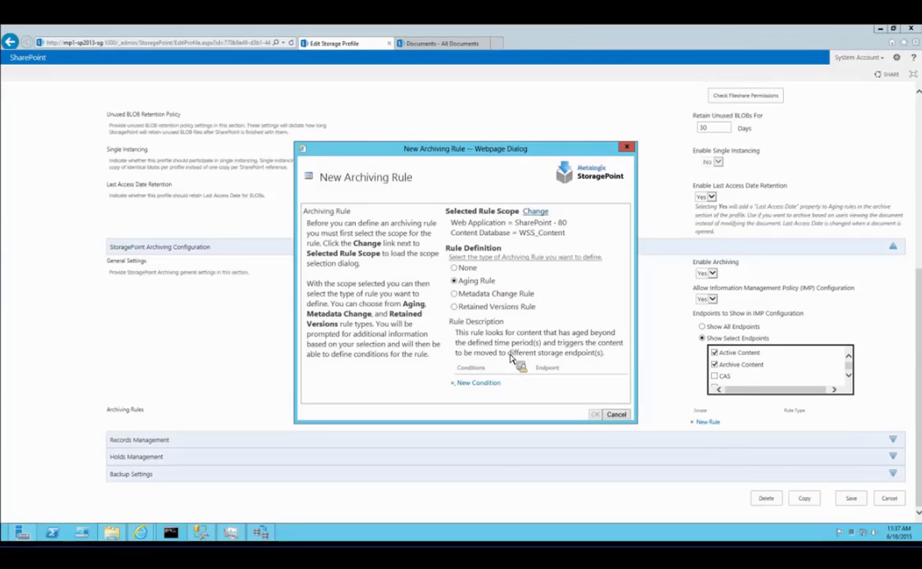
pyautogui.click(487, 386)
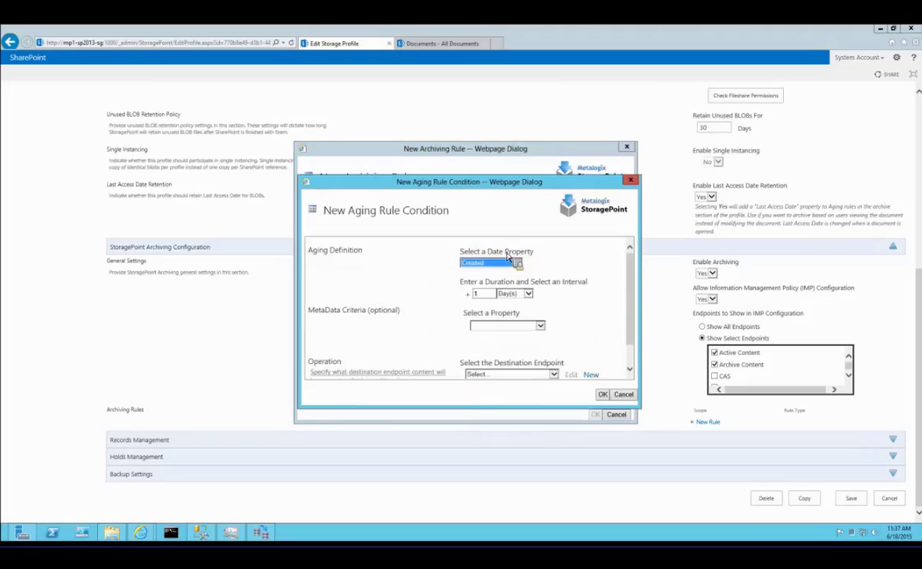
pyautogui.click(516, 264)
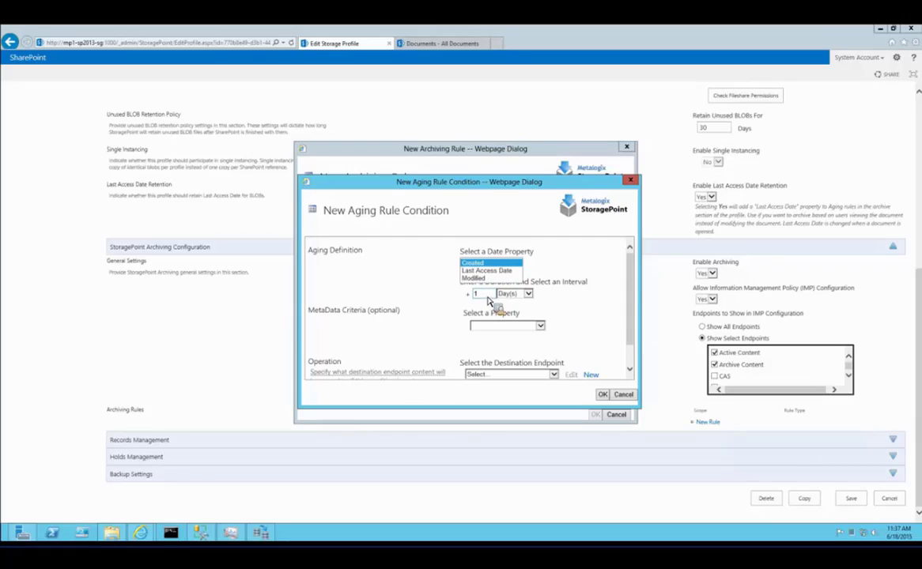
pyautogui.press('Tab')
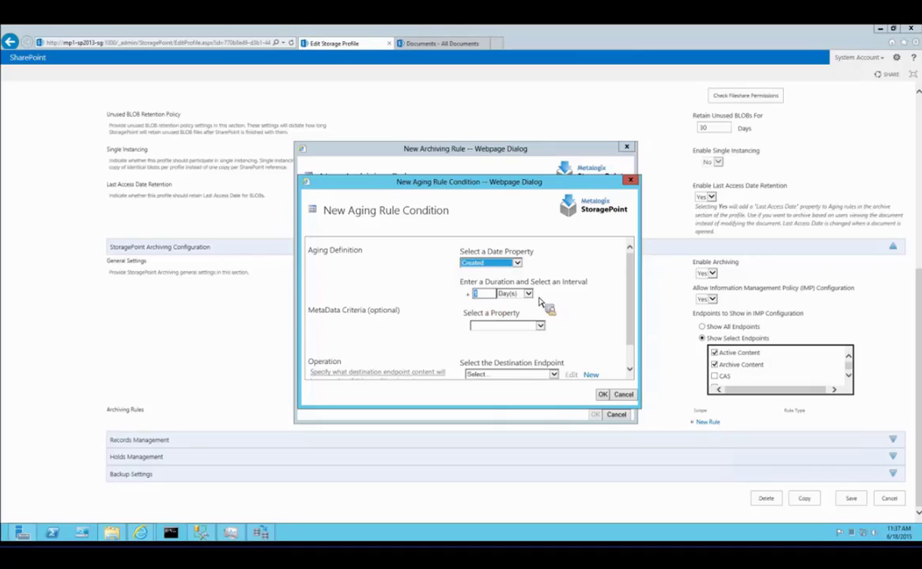
pyautogui.scroll(-1, 522, 299)
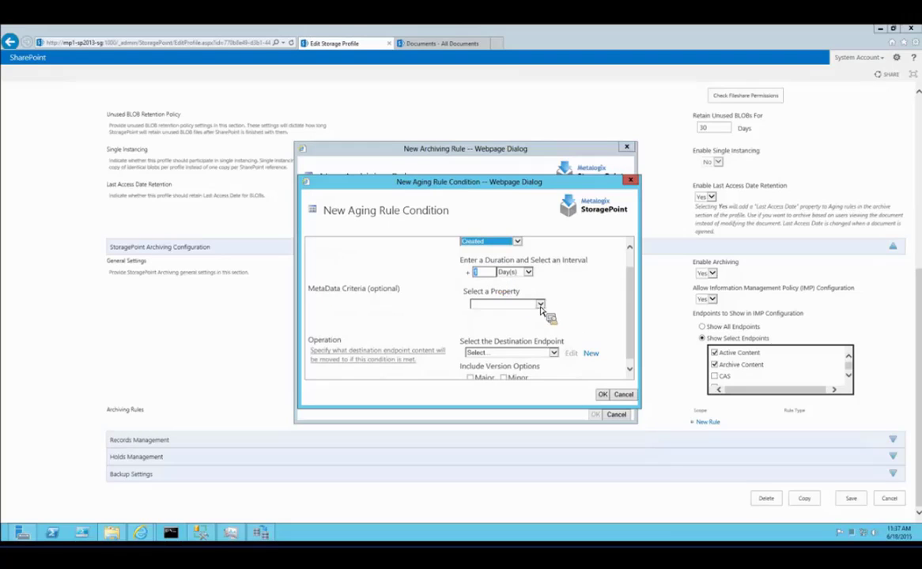
pyautogui.scroll(-1, 547, 313)
pyautogui.click(554, 348)
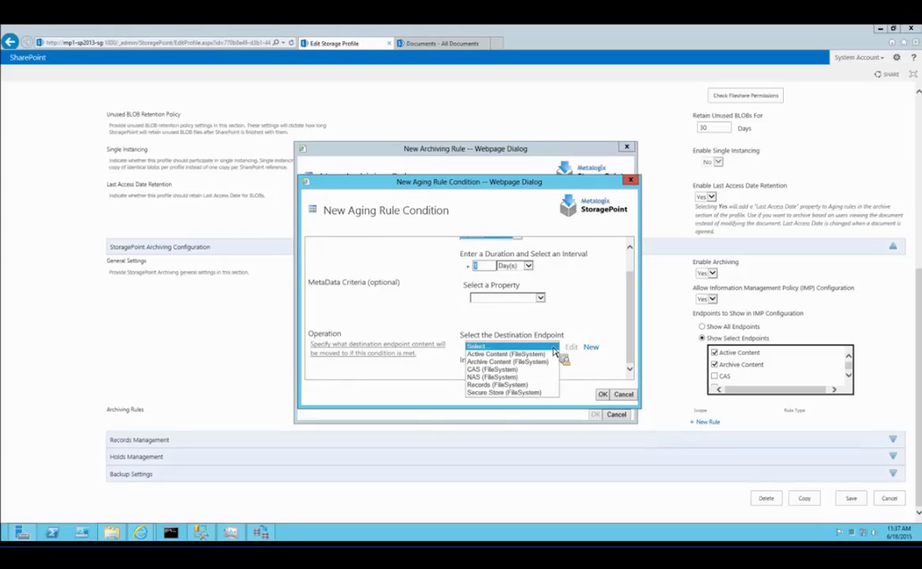
pyautogui.click(544, 313)
pyautogui.click(541, 299)
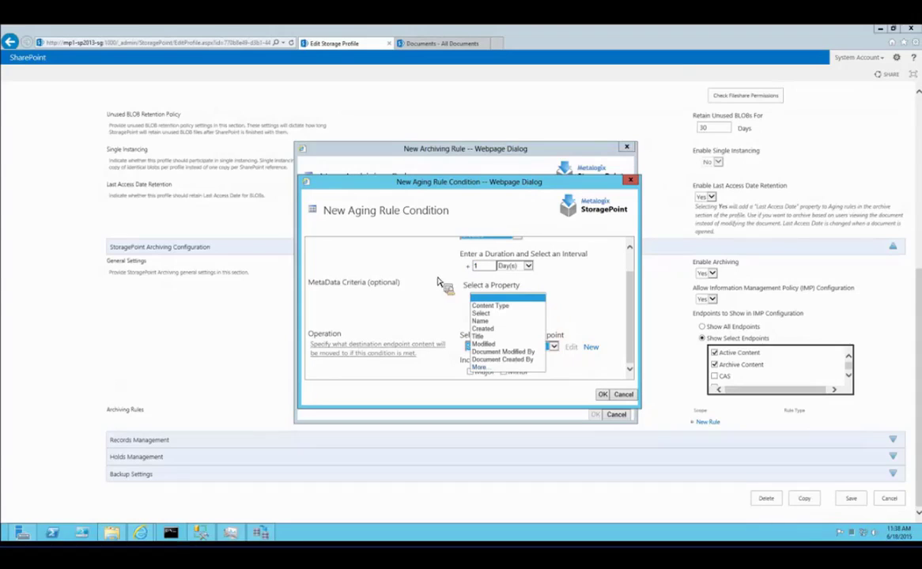
pyautogui.click(367, 300)
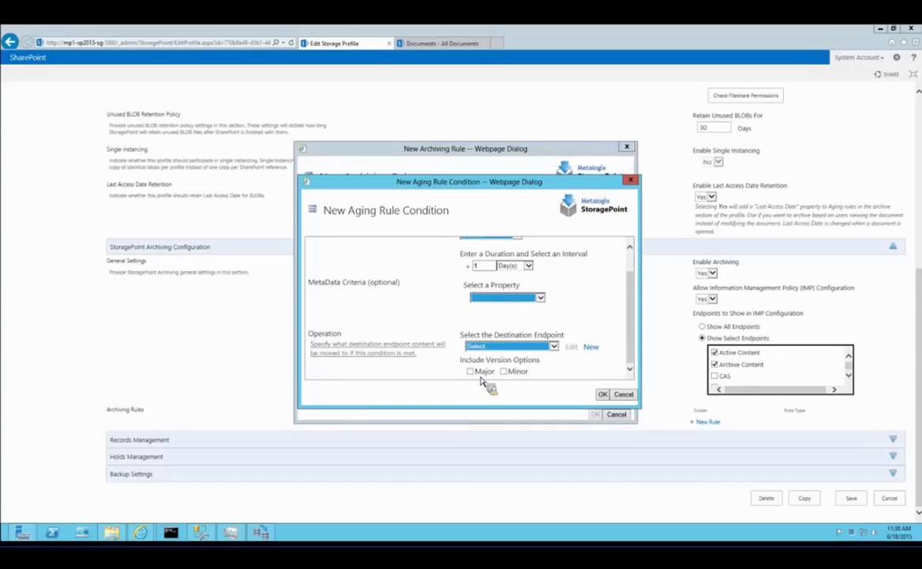
pyautogui.click(624, 395)
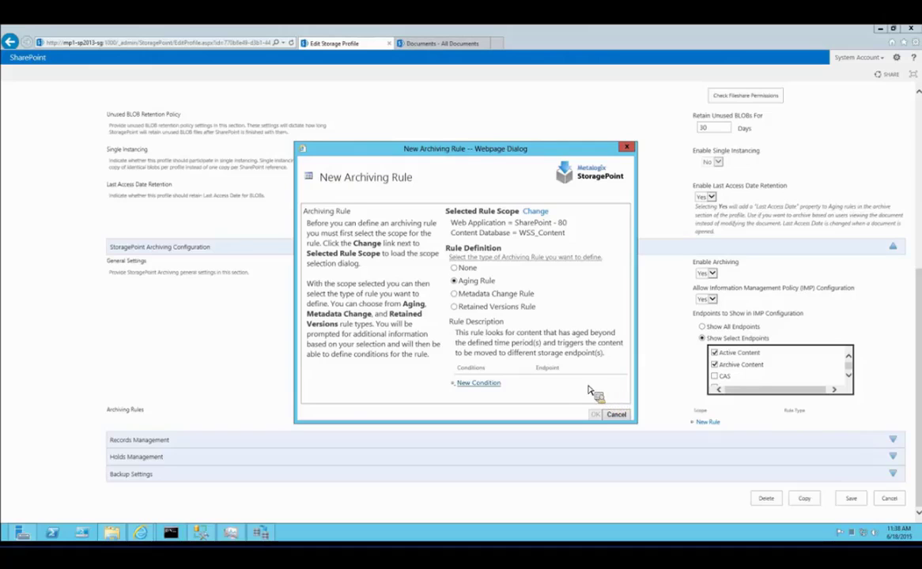
# Choose the Metadata Change Rule type and examine a new condition's property, value and destination endpoint options without saving it
pyautogui.click(493, 294)
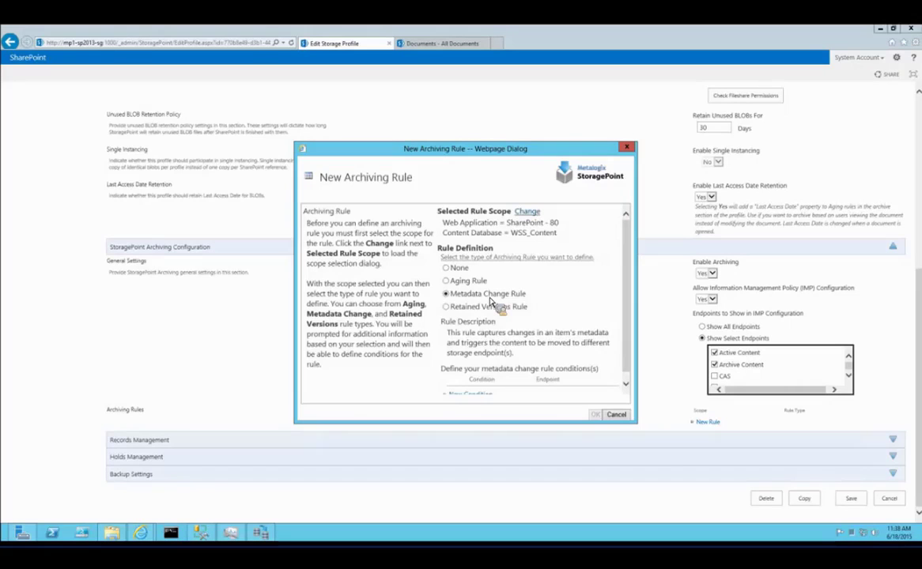
pyautogui.scroll(-1, 495, 387)
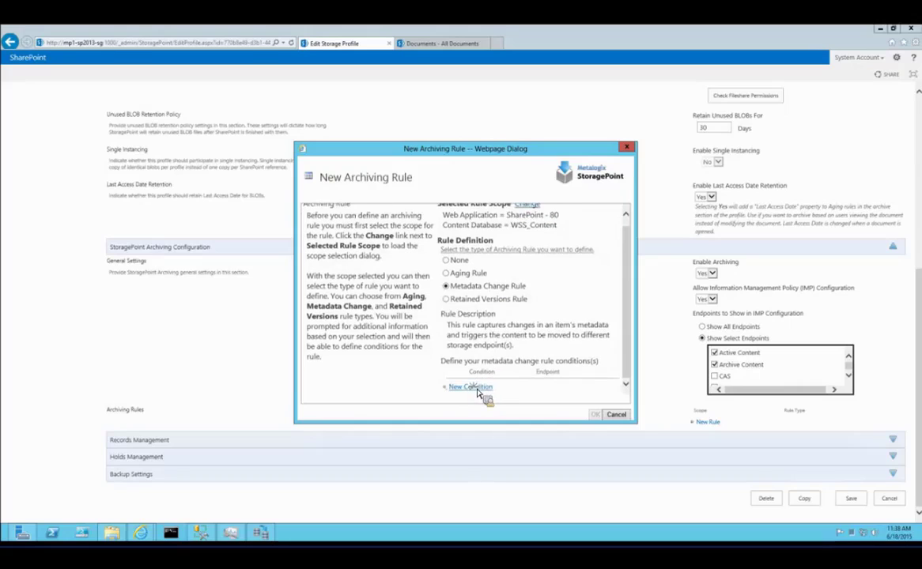
pyautogui.click(473, 387)
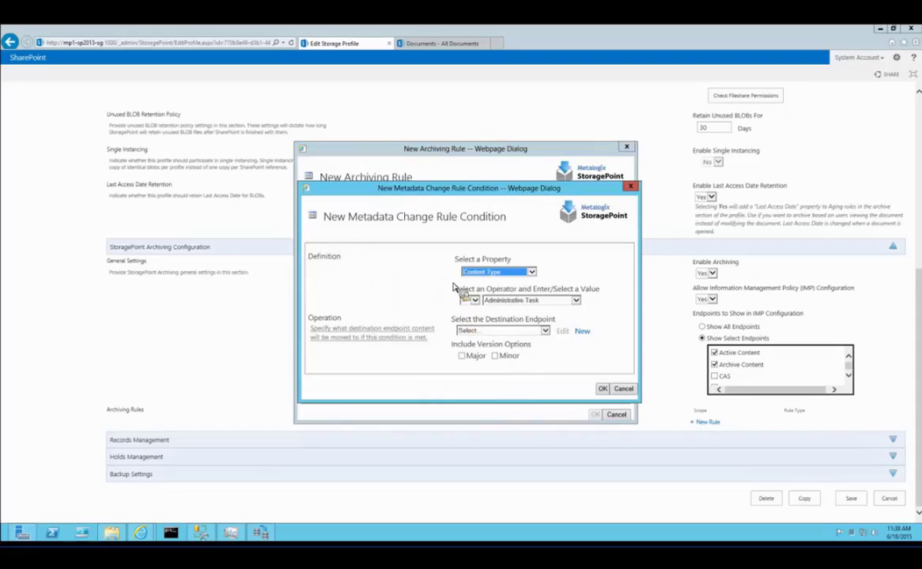
pyautogui.click(498, 273)
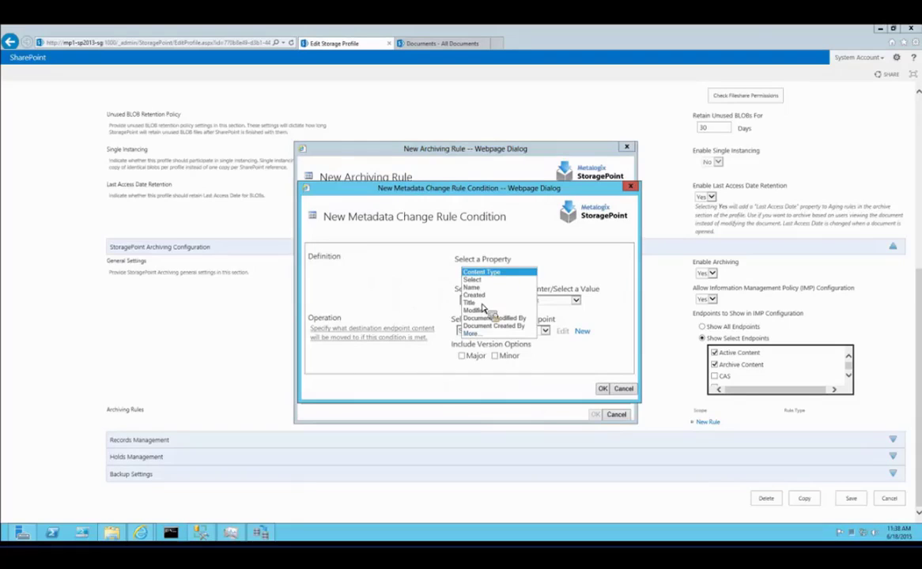
pyautogui.click(437, 293)
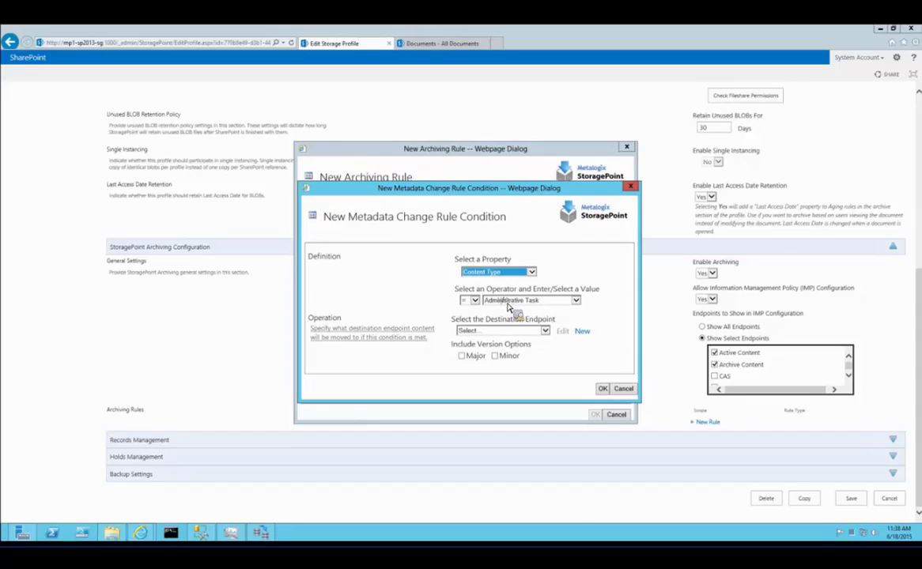
pyautogui.click(507, 304)
pyautogui.click(434, 321)
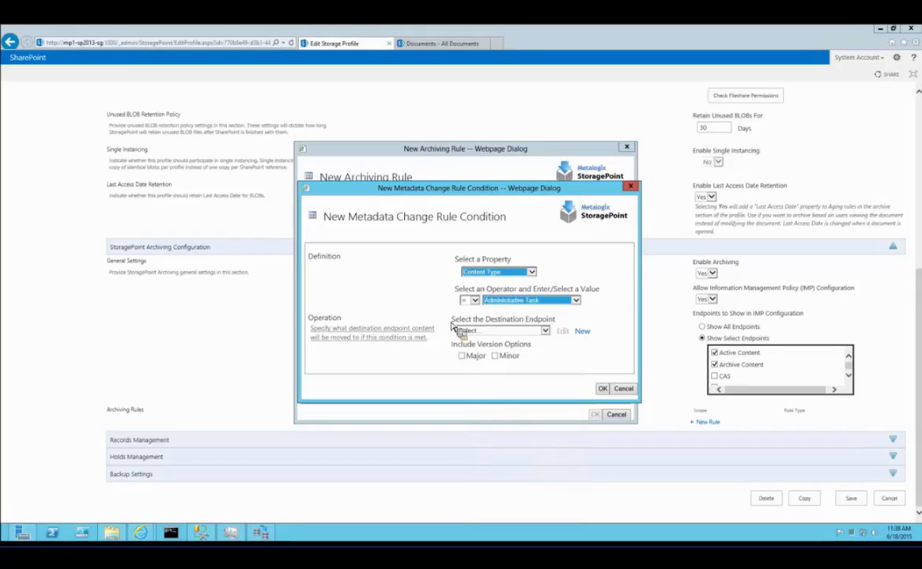
pyautogui.click(470, 331)
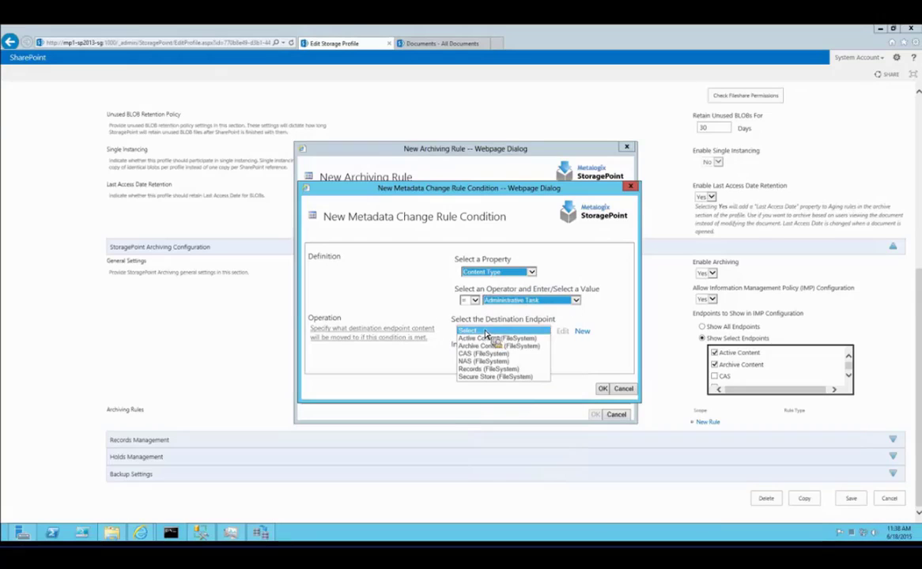
pyautogui.click(427, 333)
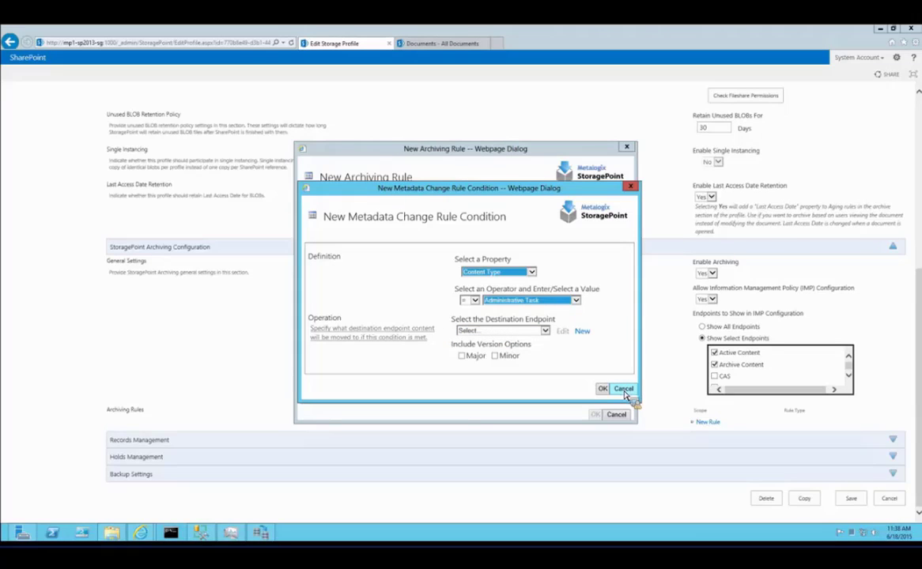
pyautogui.click(624, 389)
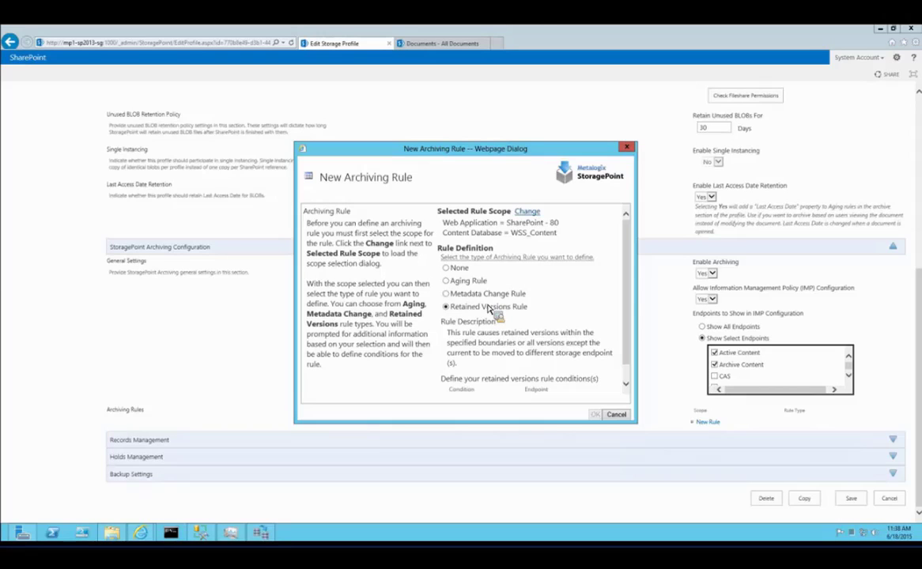
# Examine a new Retained Versions condition's Versions Within Range, version type, metadata property and destination endpoint options without saving the condition
pyautogui.scroll(-1, 489, 366)
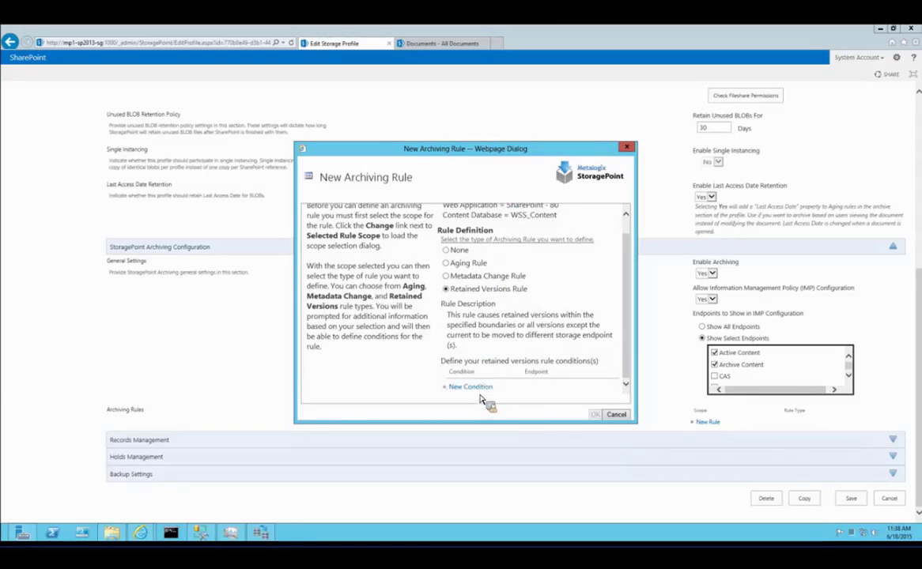
pyautogui.click(477, 386)
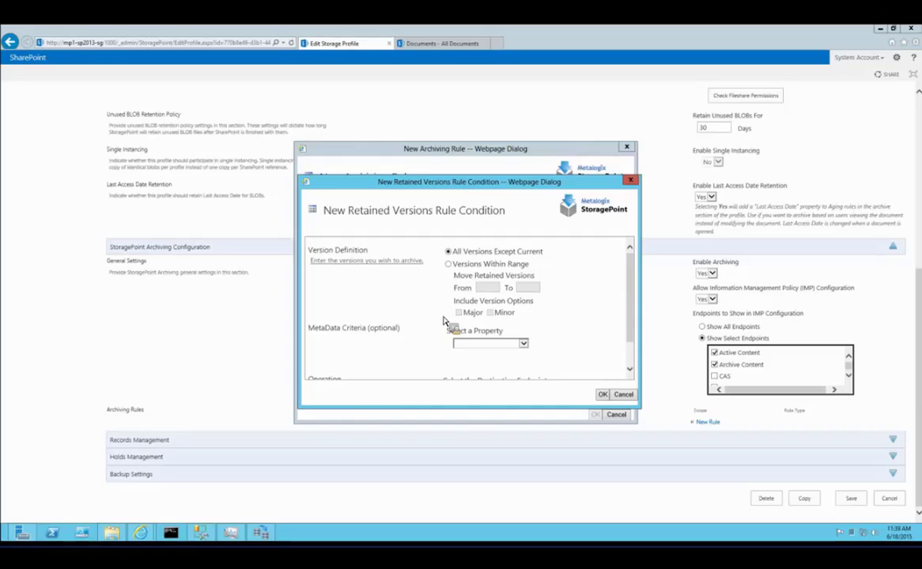
pyautogui.click(449, 265)
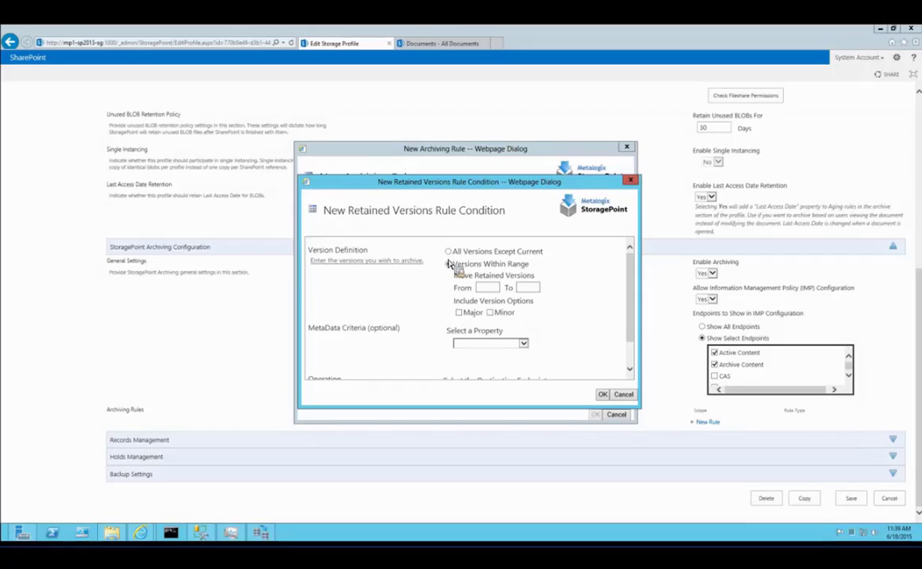
pyautogui.click(448, 265)
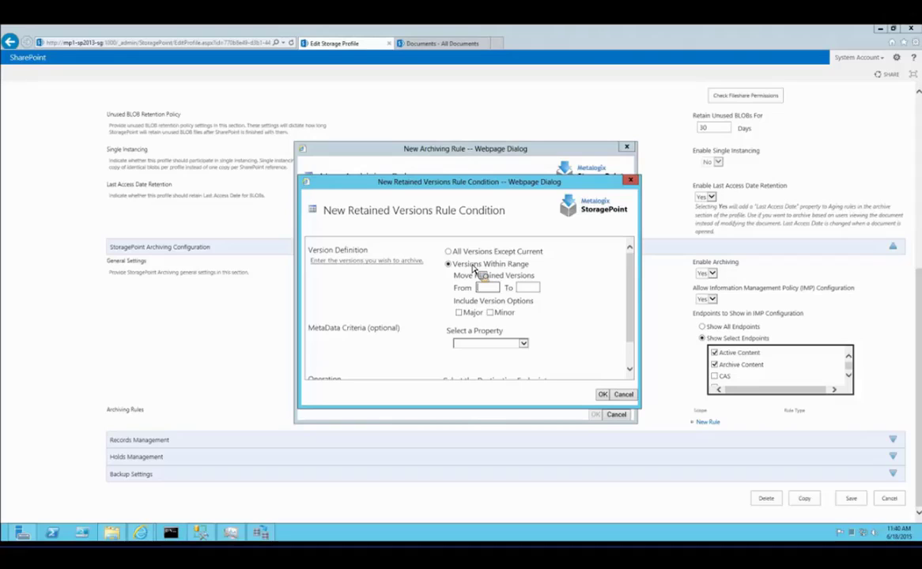
pyautogui.scroll(-1, 577, 318)
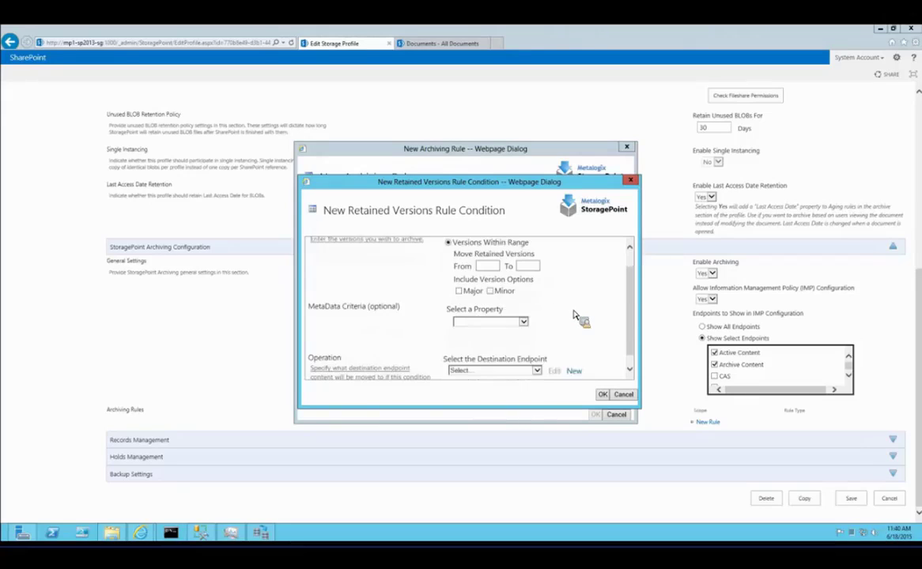
pyautogui.scroll(-1, 577, 317)
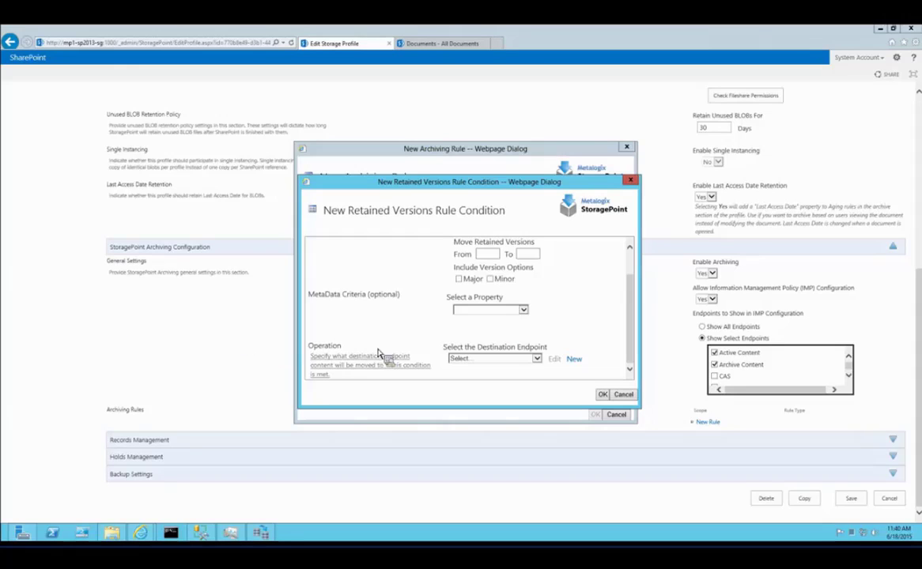
pyautogui.click(623, 395)
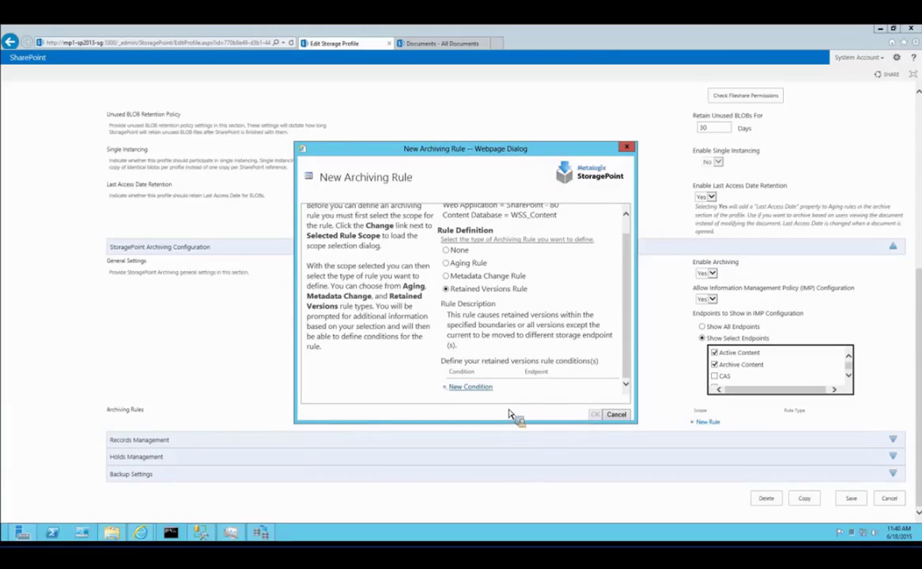
pyautogui.click(475, 387)
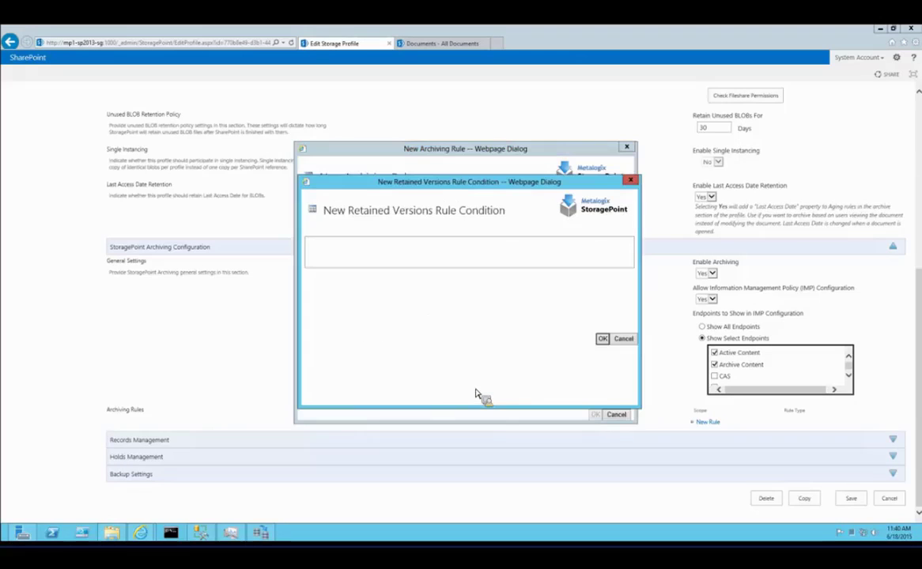
pyautogui.click(624, 395)
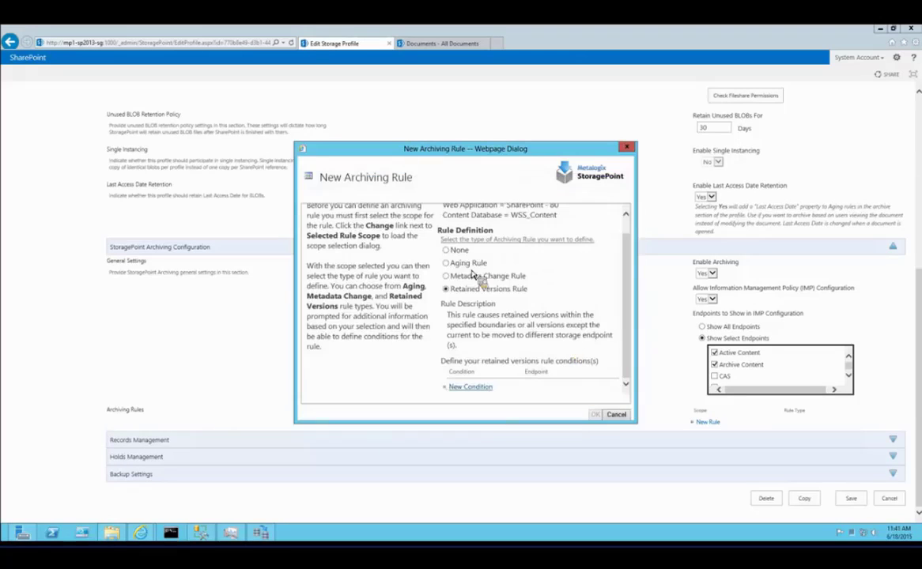
# Change the rule type to Aging Rule and start a new condition with Active Content (FileSystem) as its destination endpoint
pyautogui.click(448, 263)
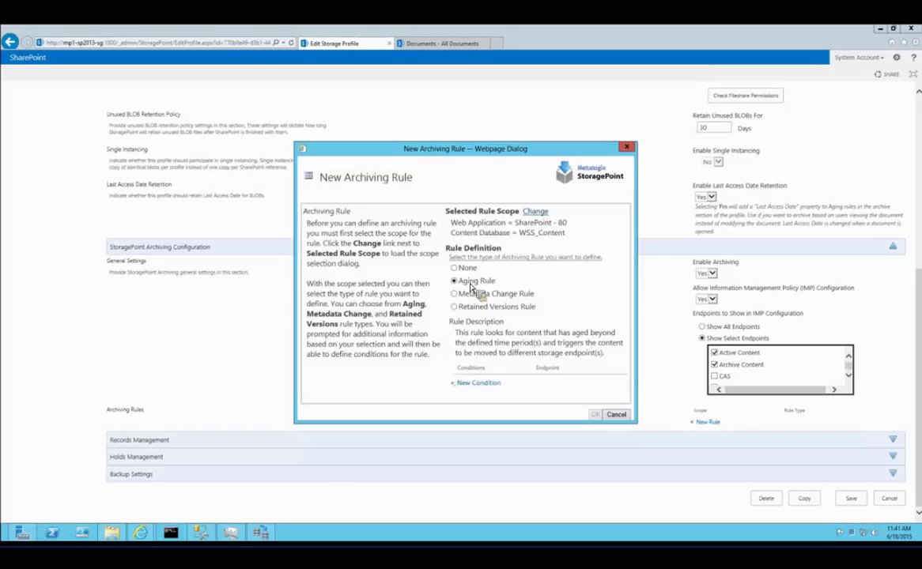
pyautogui.click(480, 383)
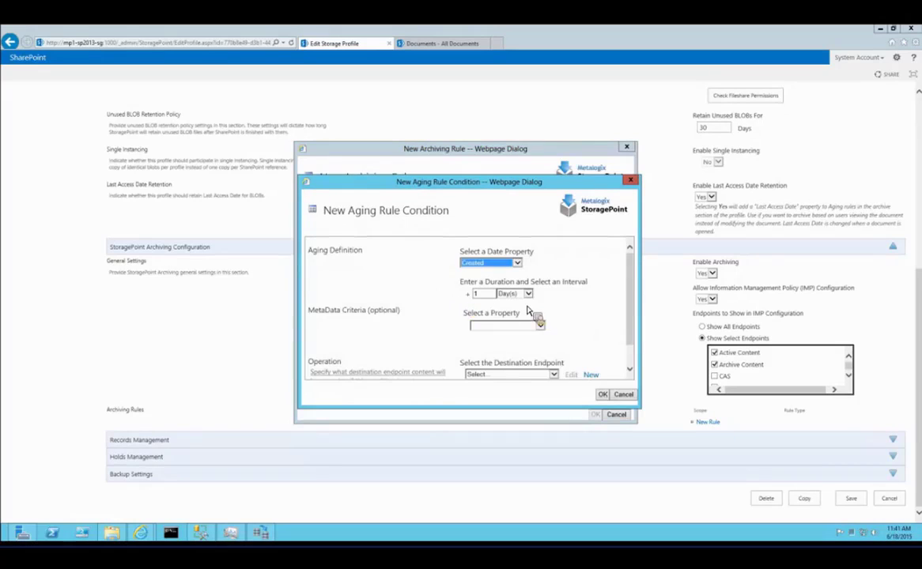
pyautogui.scroll(-1, 535, 324)
pyautogui.click(554, 352)
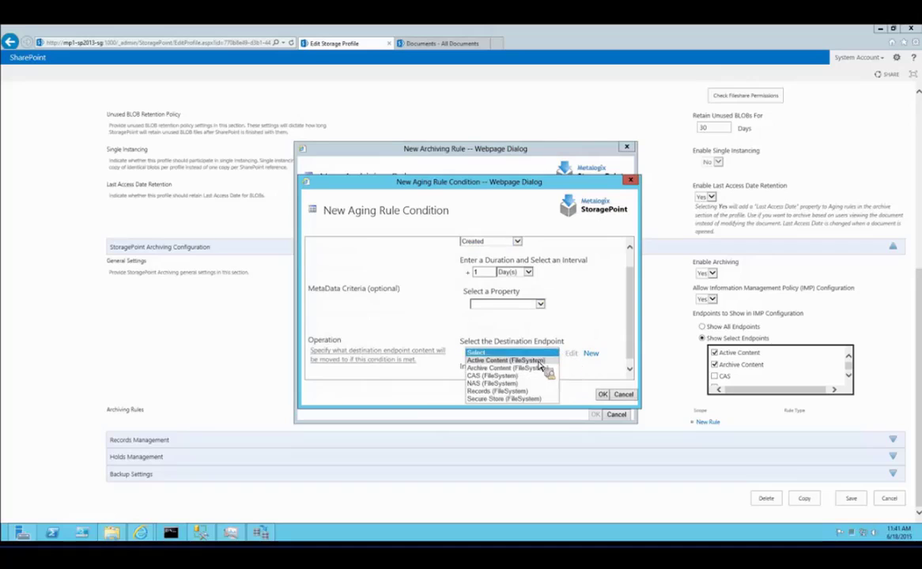
pyautogui.click(543, 364)
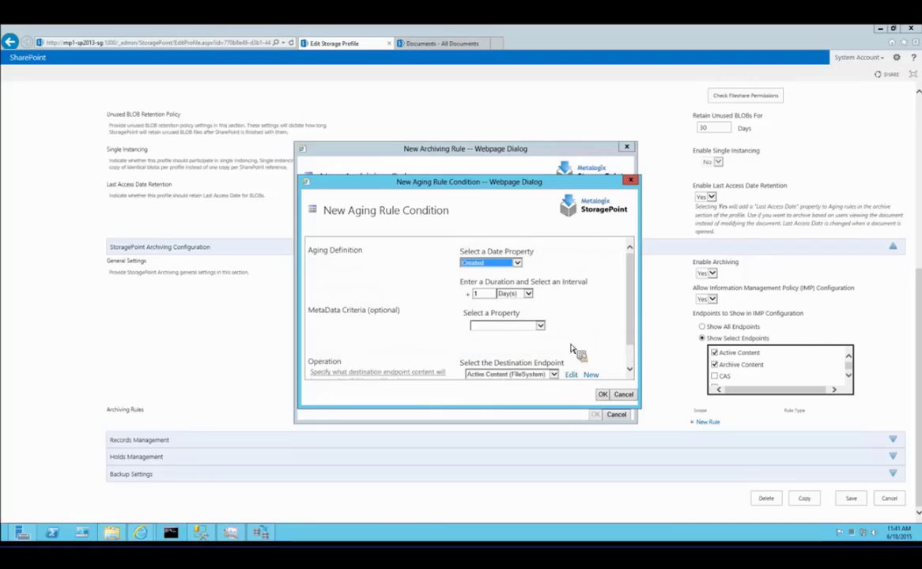
# Set the aging condition's date property to Modified, then save the condition and the archiving rule
pyautogui.click(518, 263)
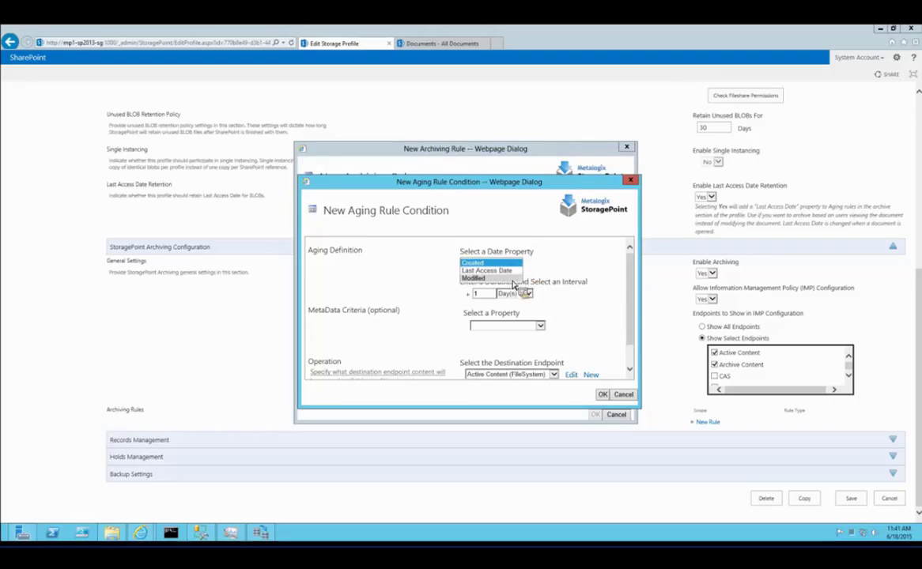
pyautogui.click(500, 278)
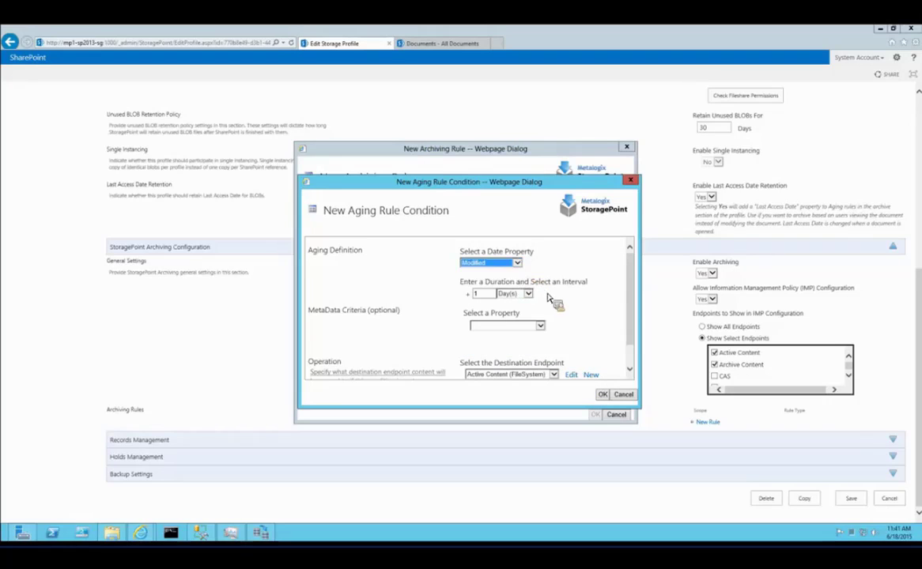
pyautogui.click(603, 395)
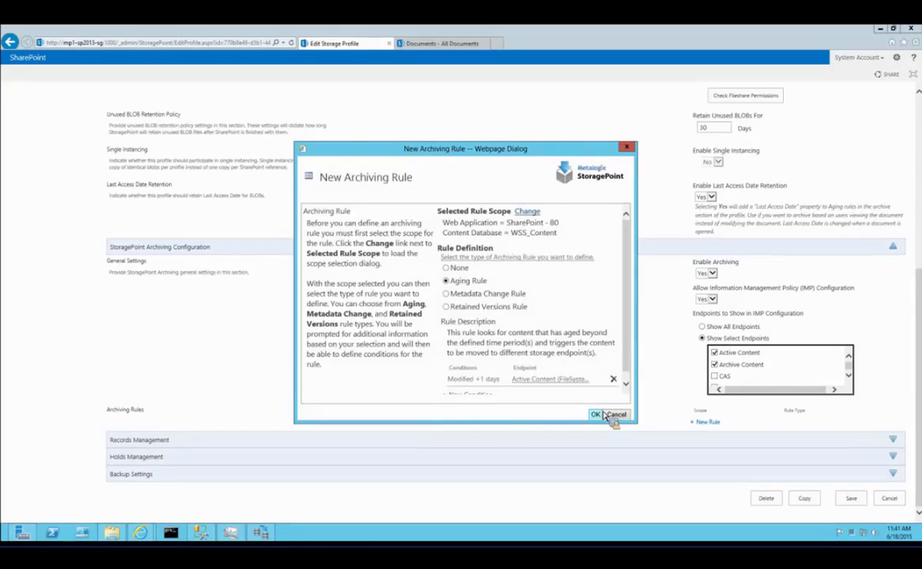
pyautogui.click(598, 416)
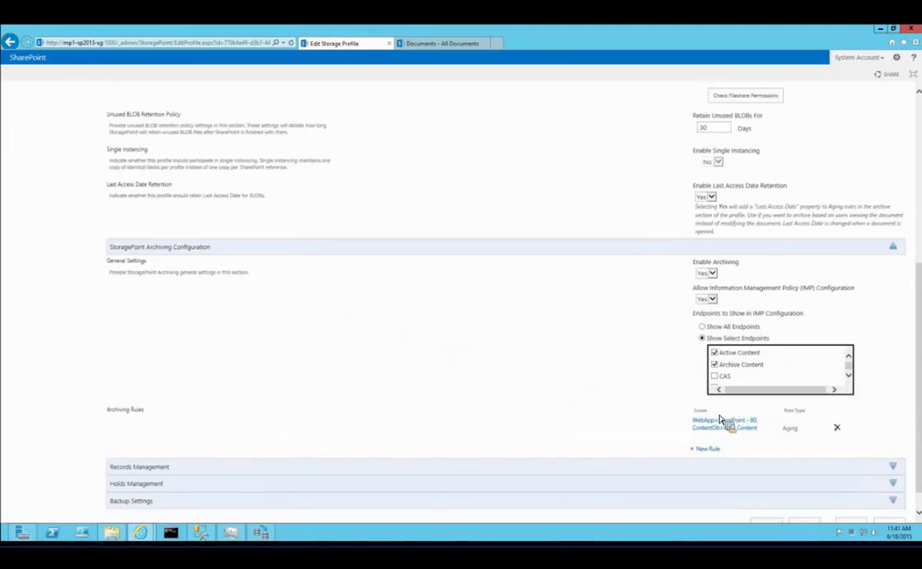
# Save the storage profile and review the Process Existing options for the Retained Versions, Metadata Change and Aging archiving jobs
pyautogui.scroll(-1, 614, 362)
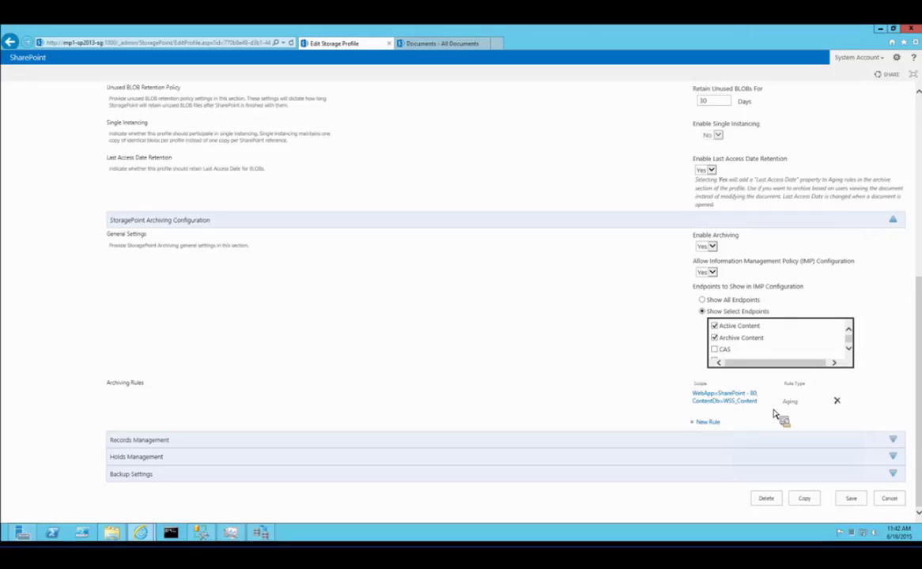
pyautogui.click(851, 500)
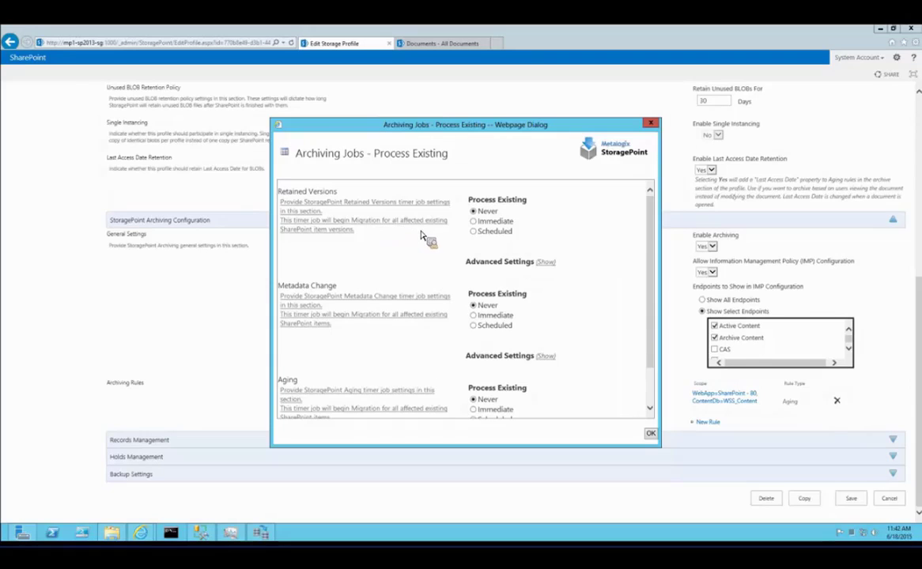
pyautogui.scroll(-1, 420, 235)
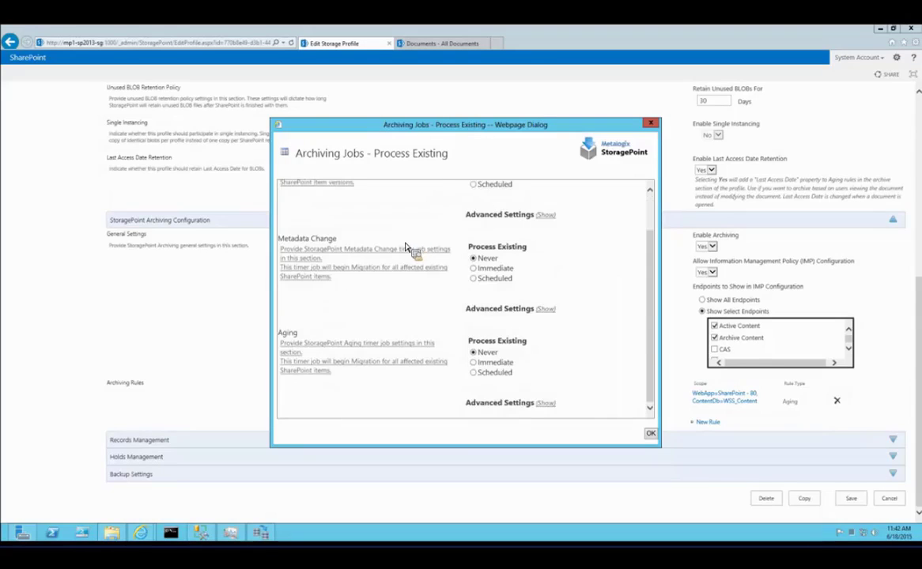
pyautogui.scroll(1, 410, 245)
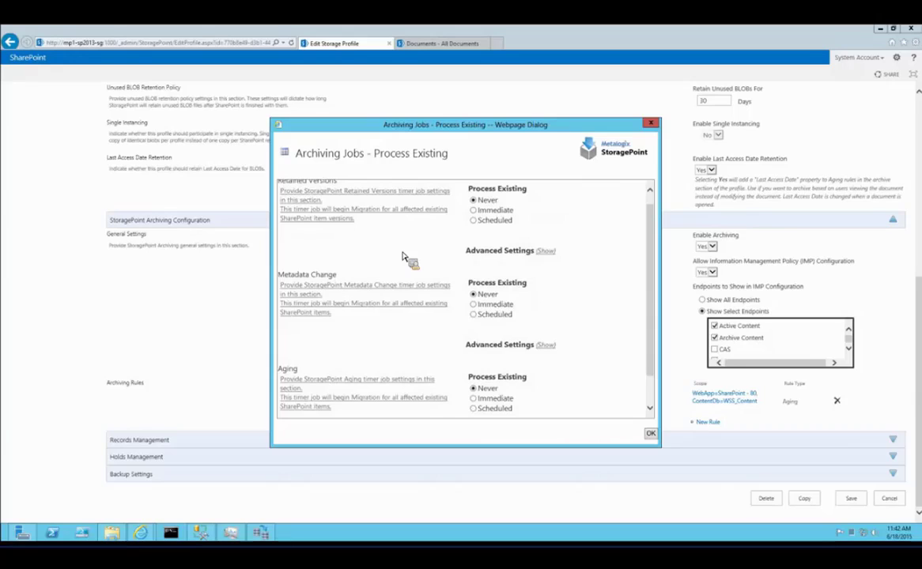